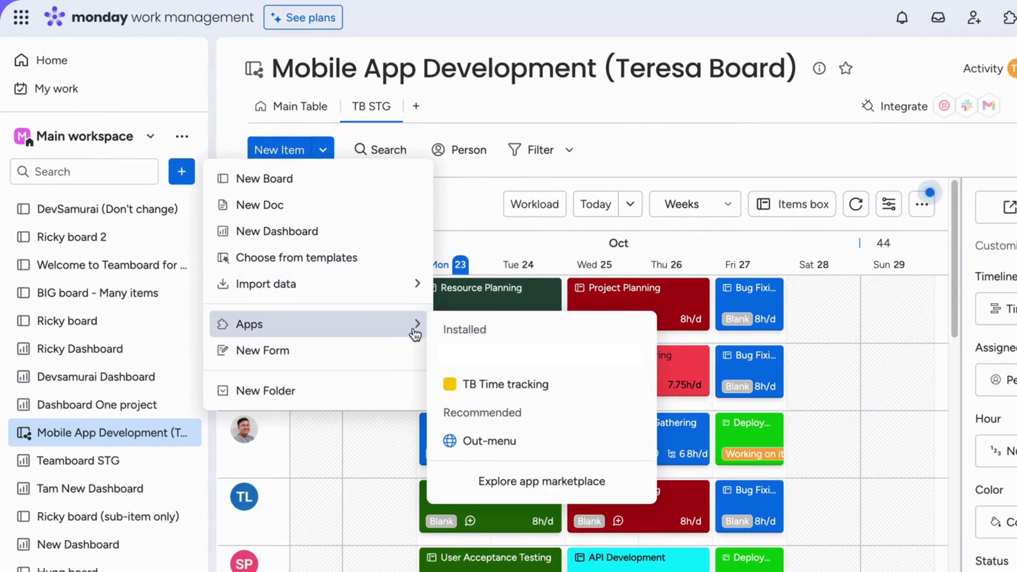
Step: Add the TB Time tracking app from the New Item Apps menu
click(505, 383)
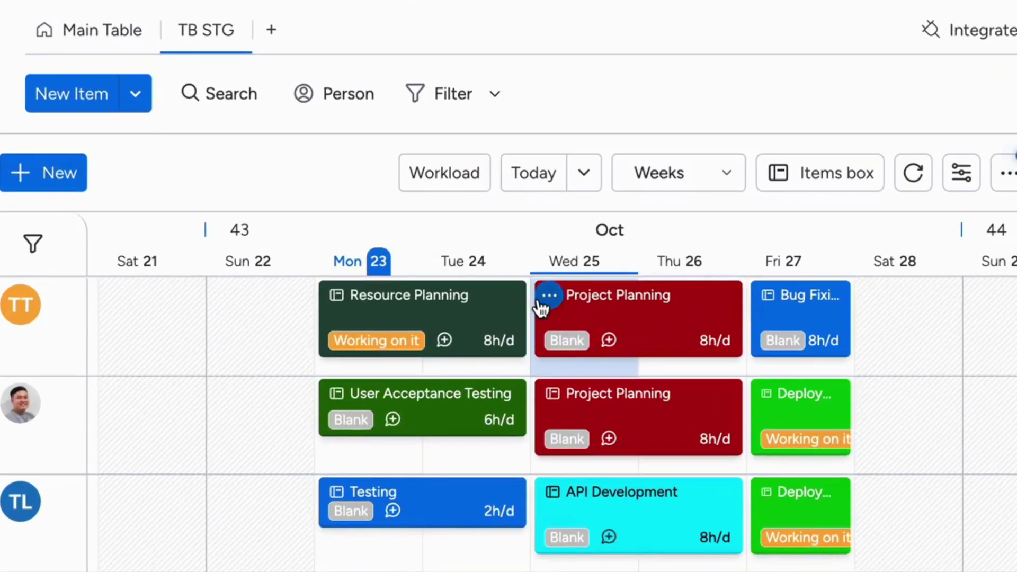
Step: Log 1h on the Resource Planning card for Oct 23 for the chosen assignee
click(547, 295)
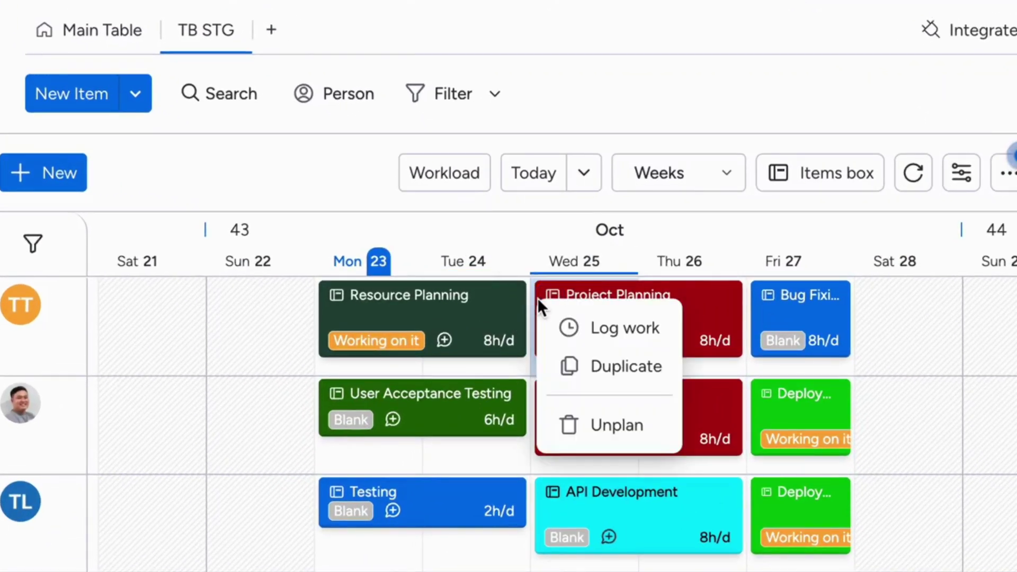
click(624, 328)
click(624, 155)
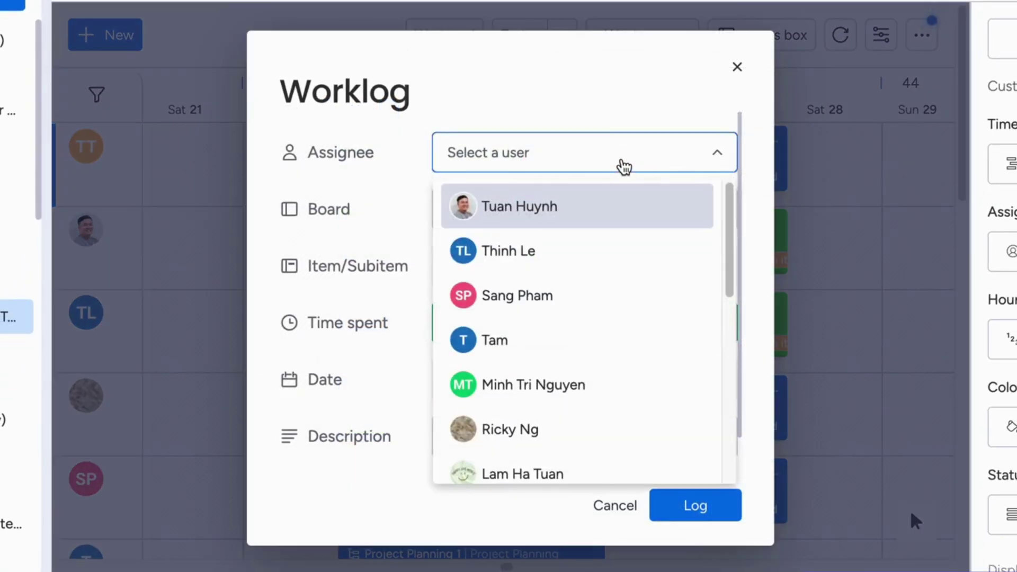
text(tere)
click(524, 207)
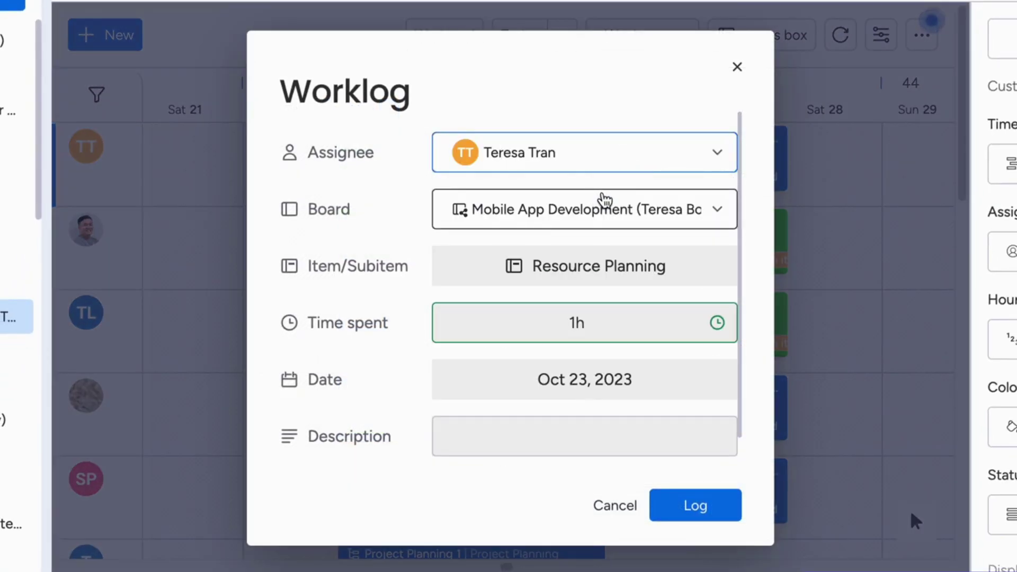
click(707, 508)
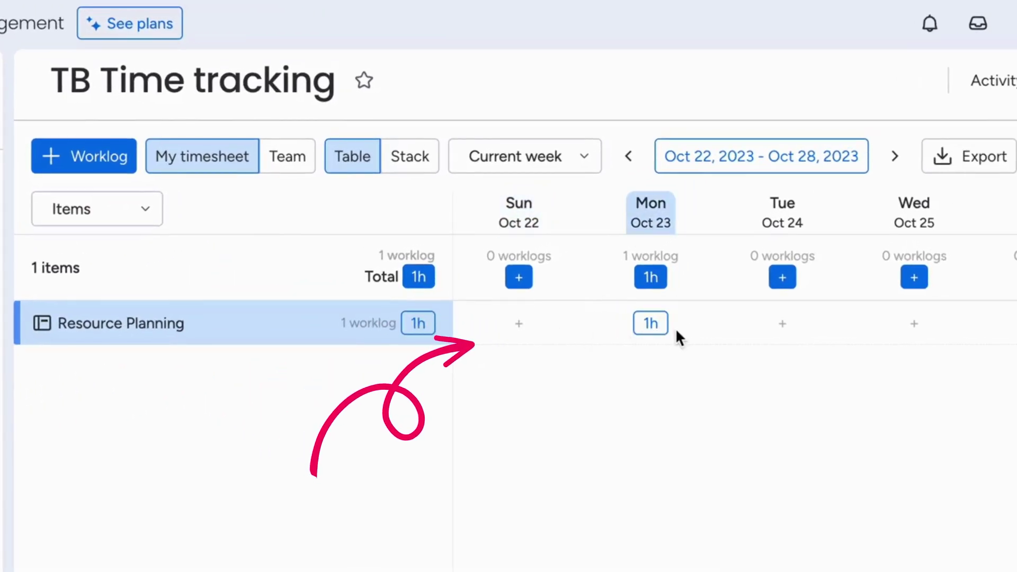
Step: Add a 1h Resource Planning worklog for Sunday Oct 22 from the timesheet
click(552, 304)
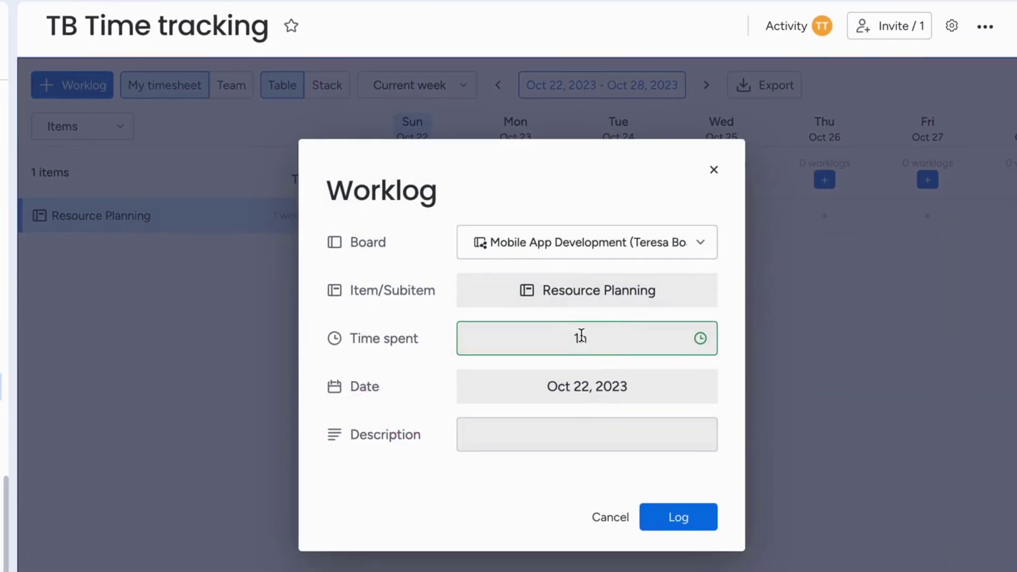
click(688, 519)
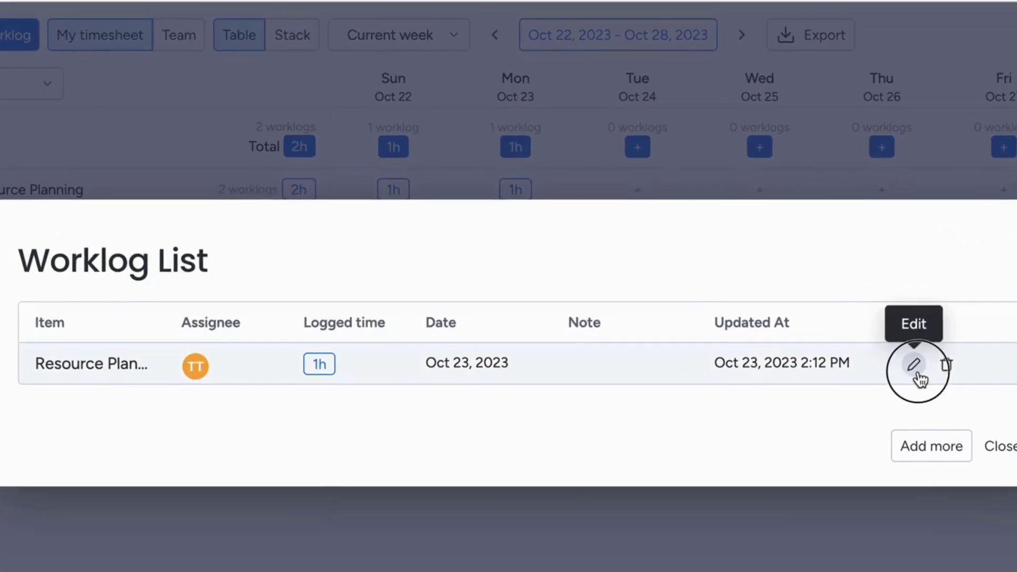
Step: Open the Oct 23 worklog for editing, close it unchanged, and add more worklogs
click(848, 371)
click(749, 135)
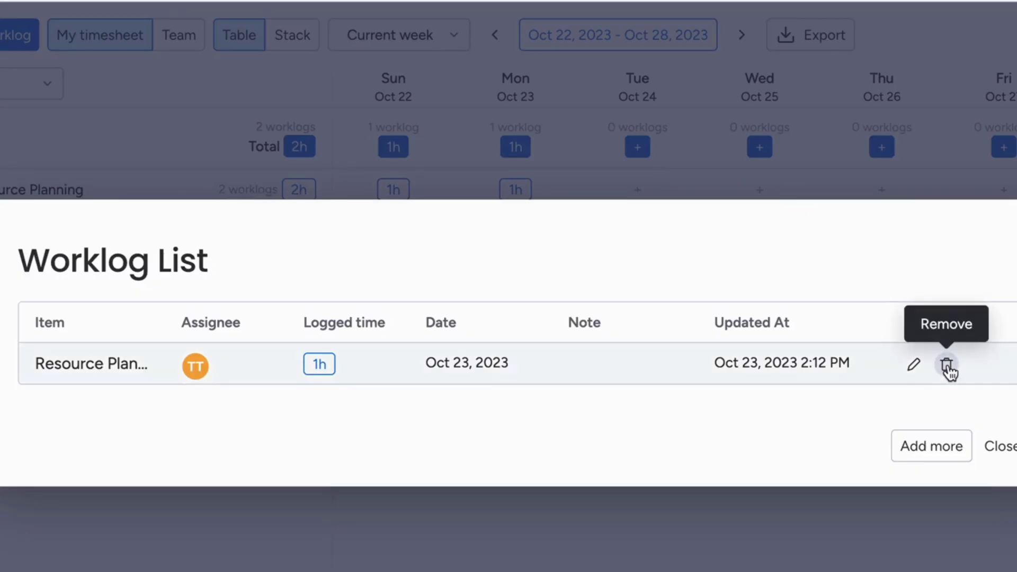
click(931, 445)
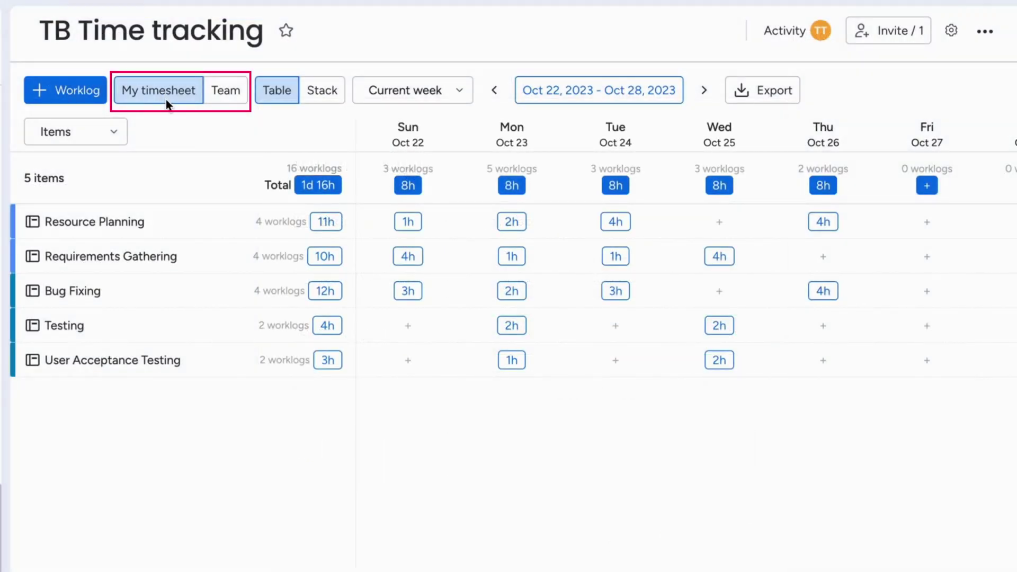
click(223, 93)
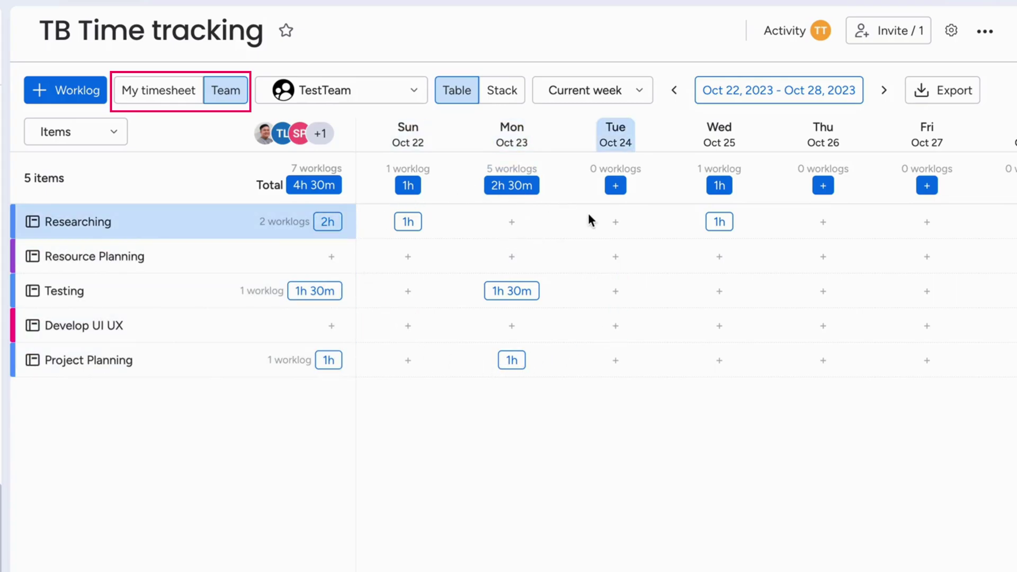
click(408, 256)
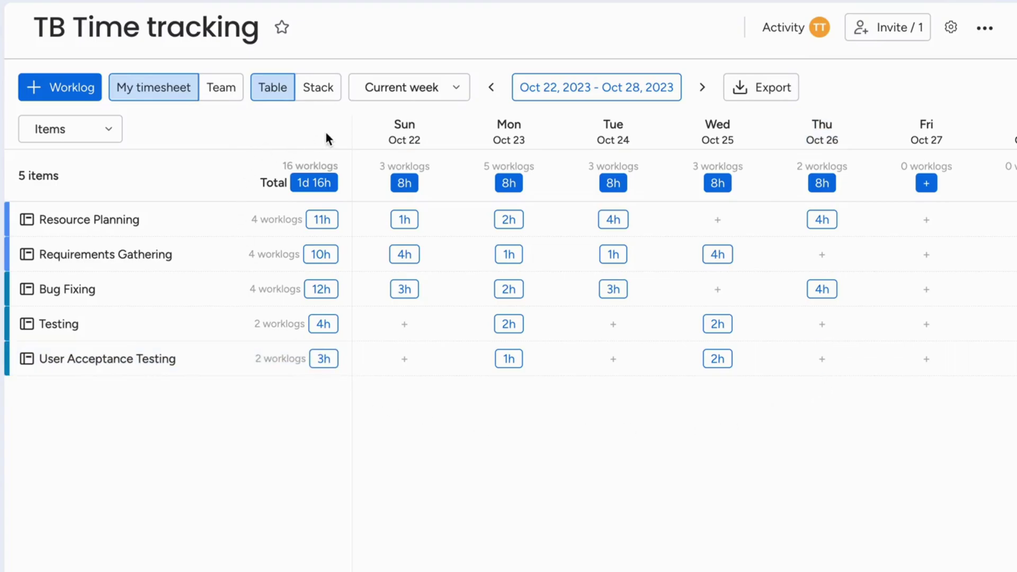
click(318, 87)
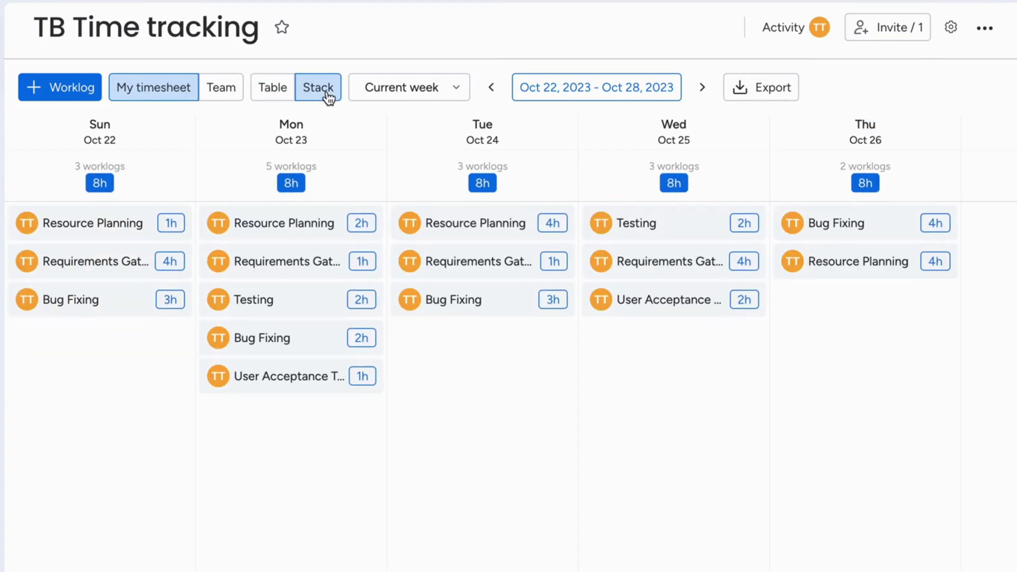
mouse_move(482, 335)
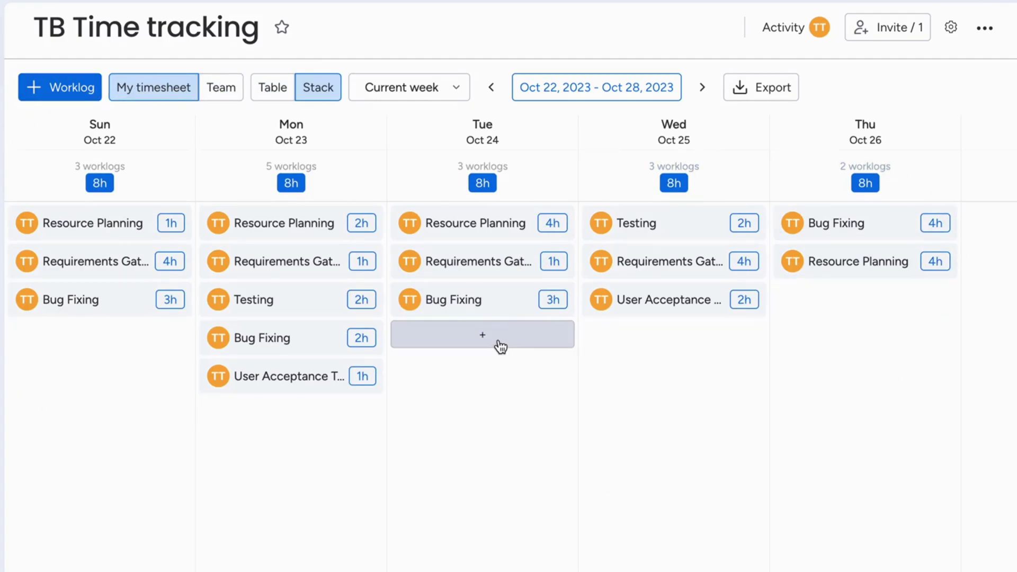
click(499, 346)
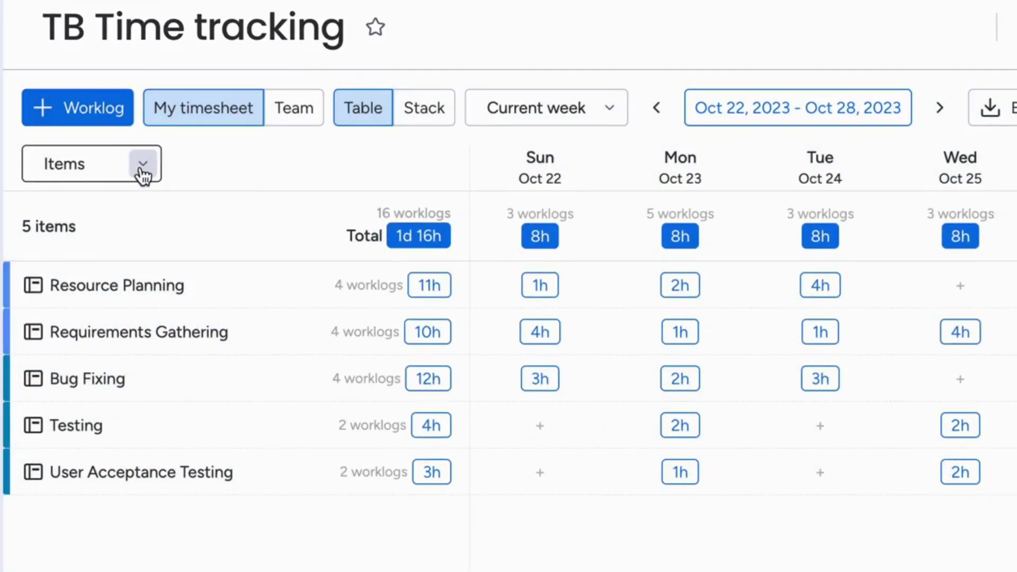
Step: Review grouping and date-range options, then export the current week's 16 worklogs
click(143, 168)
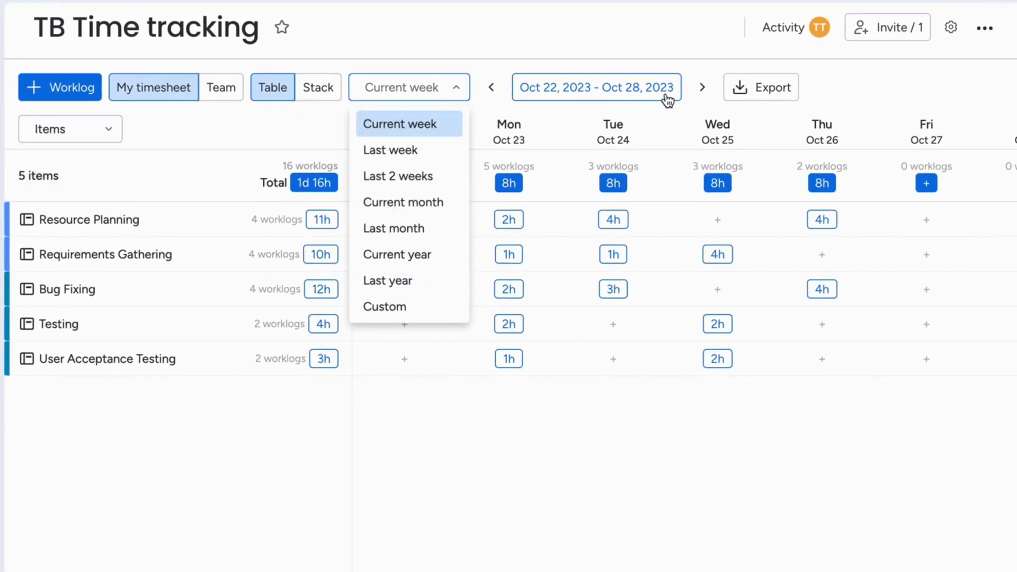
click(665, 94)
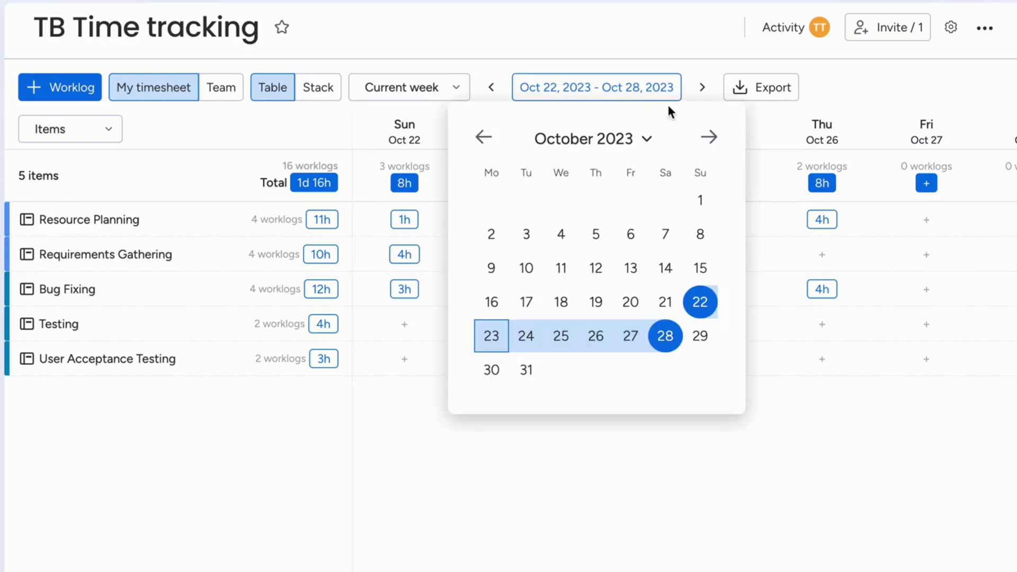
click(880, 88)
click(762, 88)
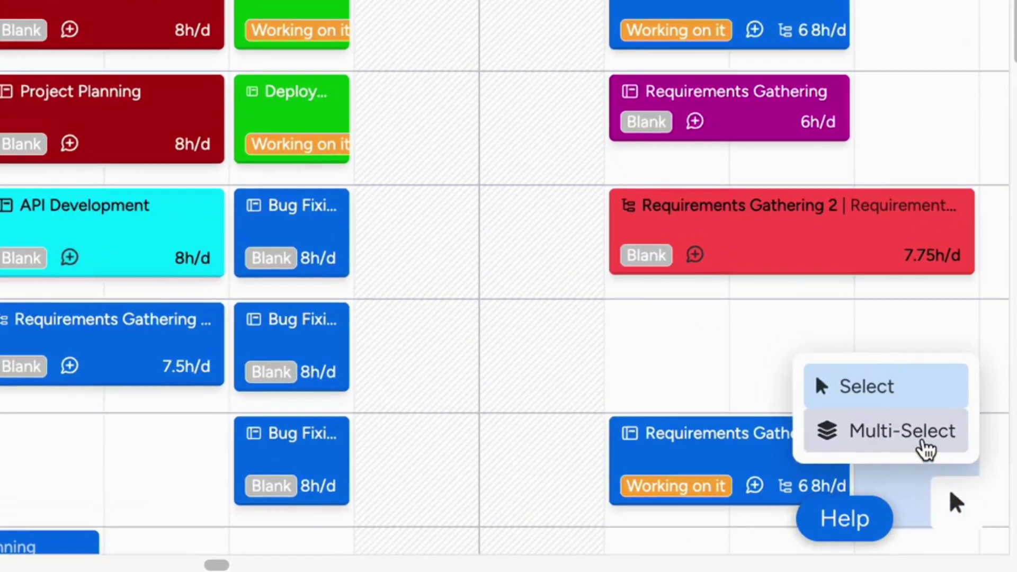
Step: Turn on Multi-Select and select four cards, starting with Deploy on Fri 27
click(925, 447)
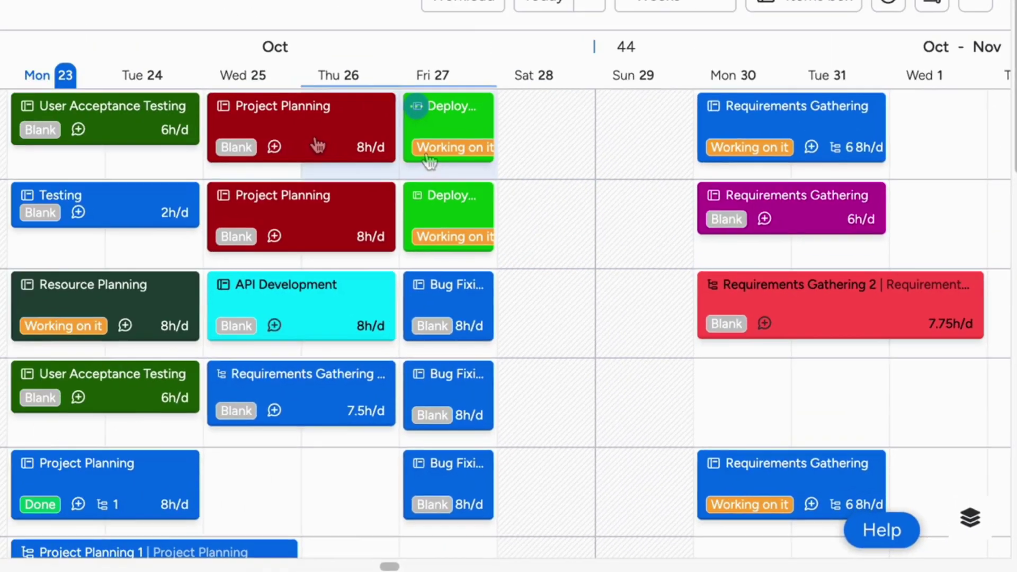
click(466, 238)
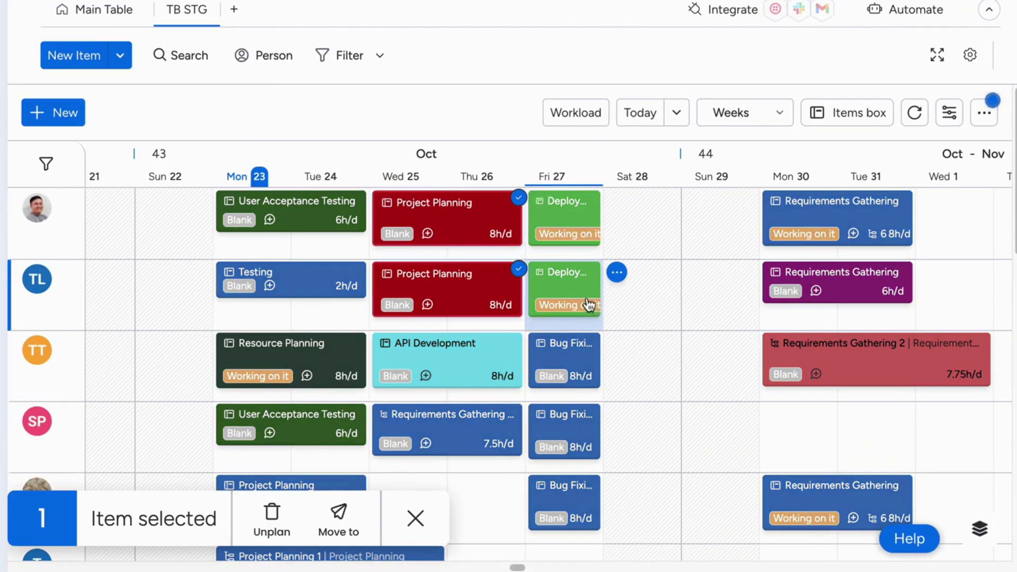
click(585, 294)
click(585, 363)
click(586, 433)
Step: Try unplanning the selected cards, cancel, and show the Move to options
click(283, 516)
click(588, 389)
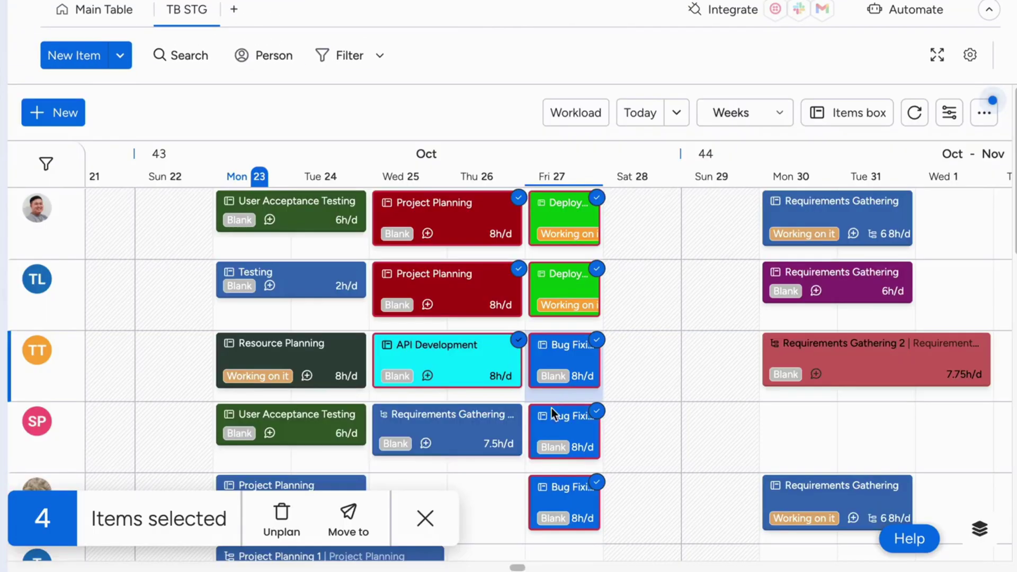
click(347, 520)
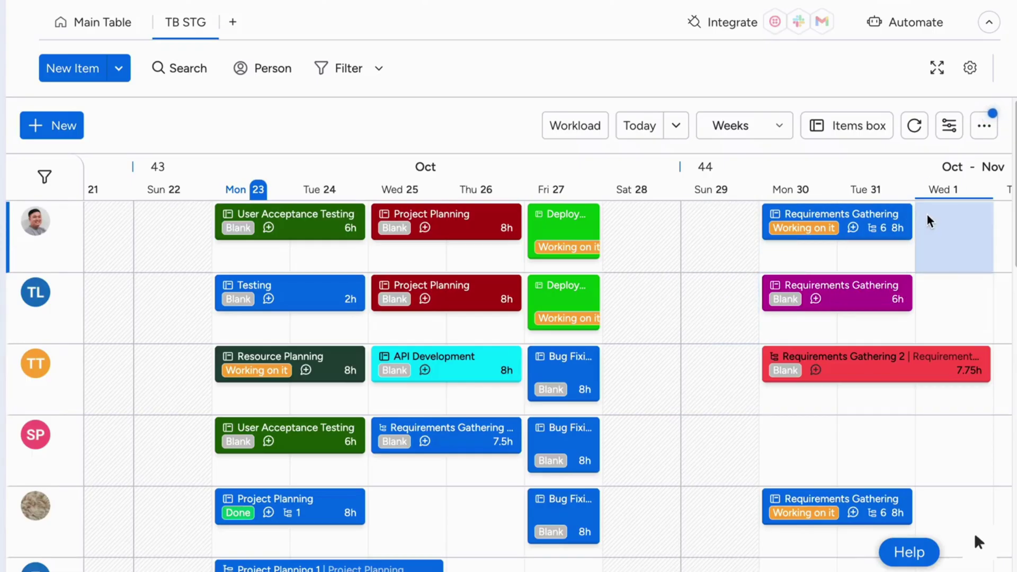
Step: Set the Work hour format to Hours/day in timeline Settings and save
click(948, 126)
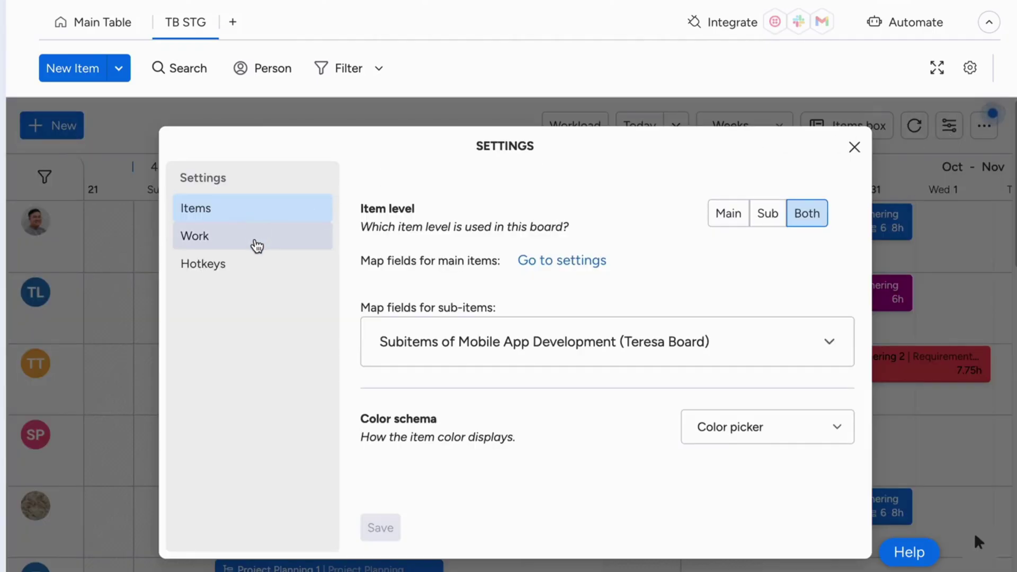
click(257, 236)
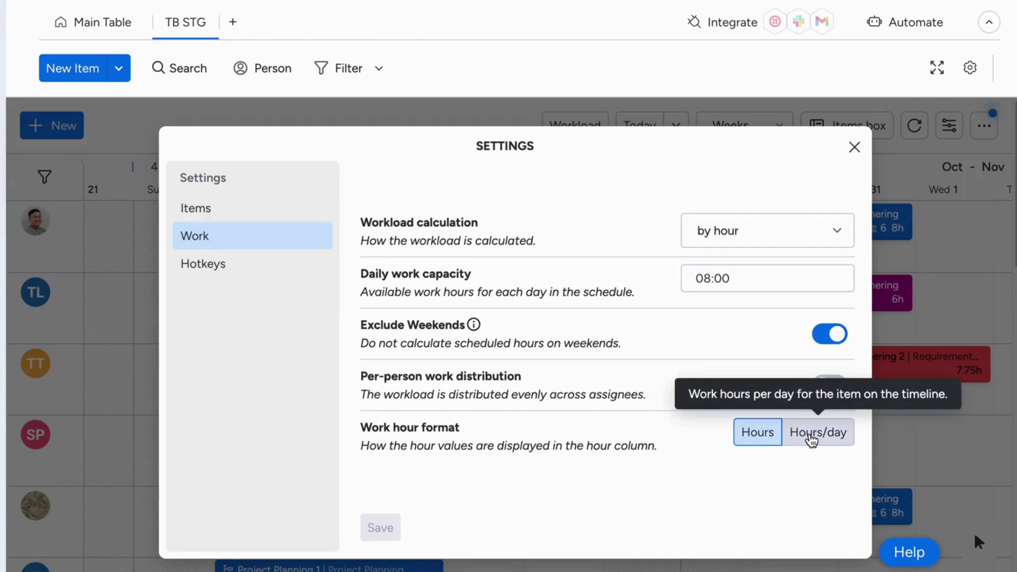
click(812, 435)
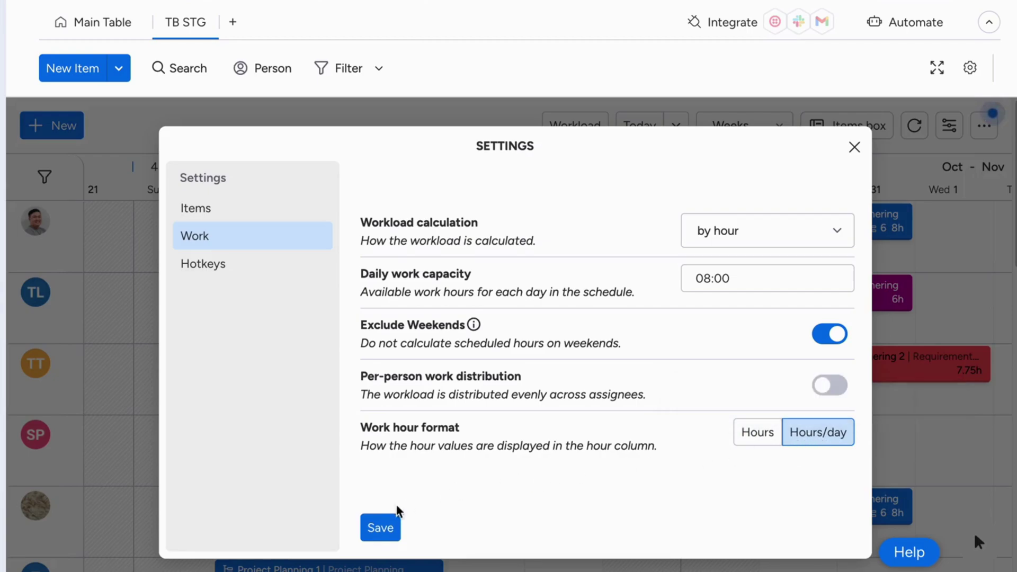
click(381, 527)
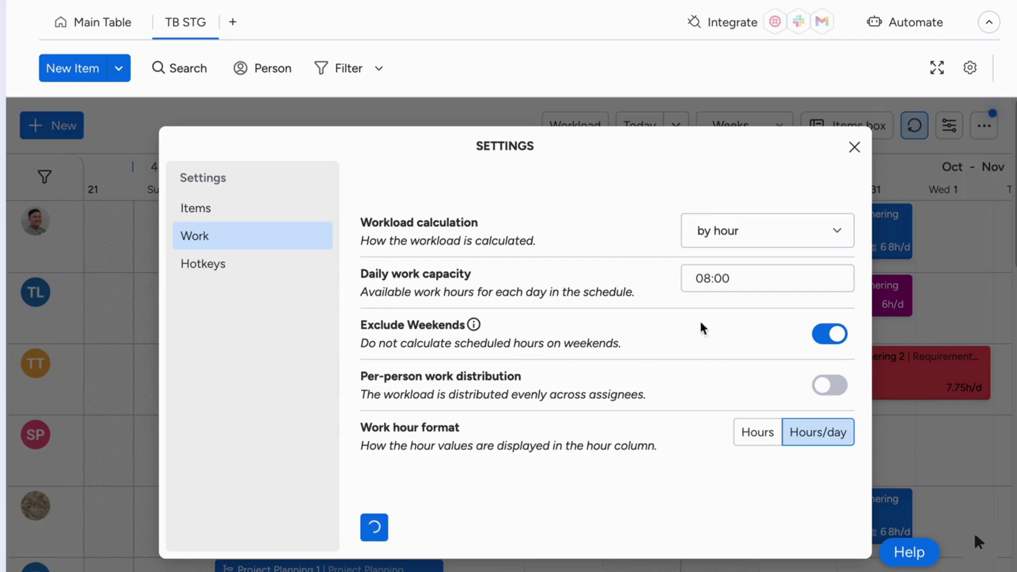
click(854, 147)
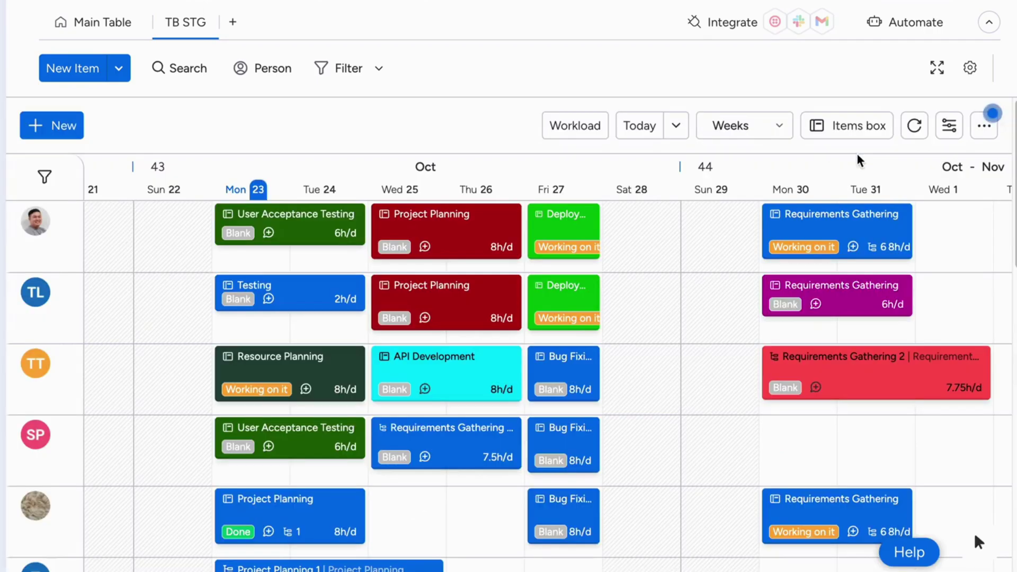